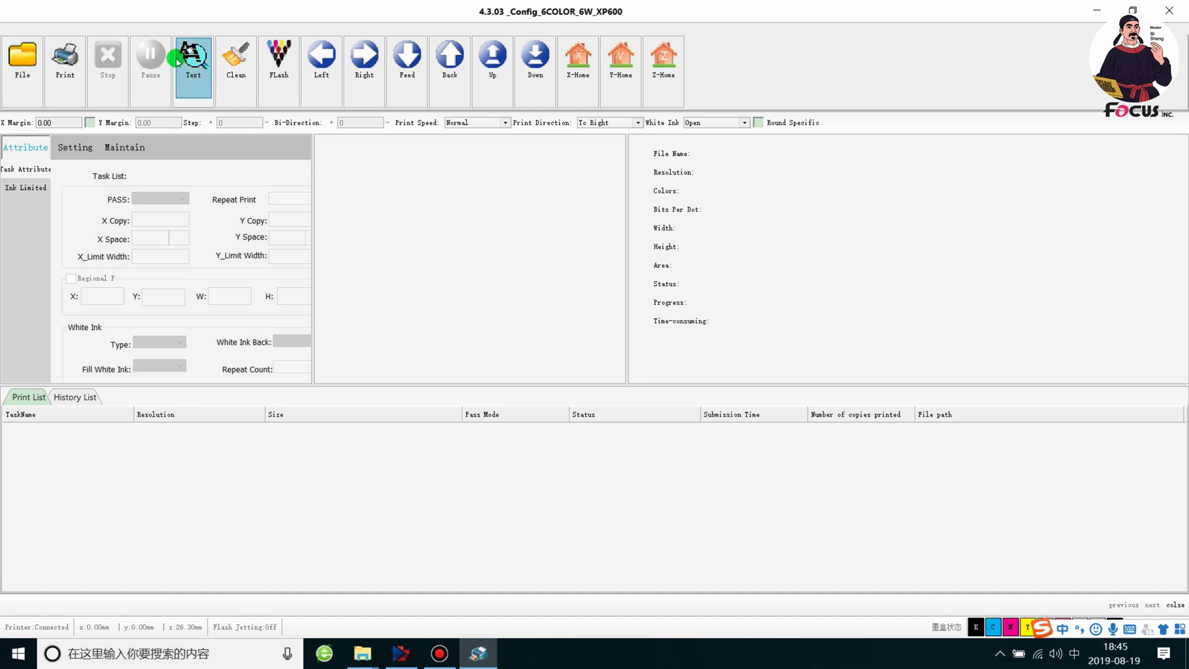
click(22, 65)
click(1085, 90)
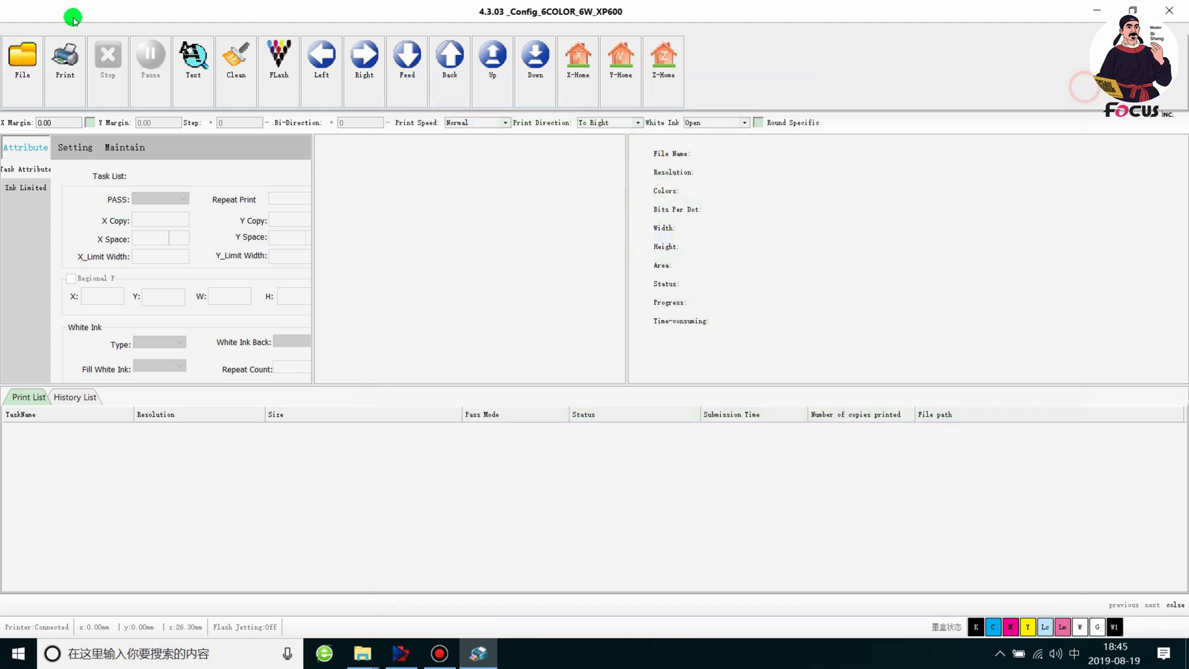
click(65, 404)
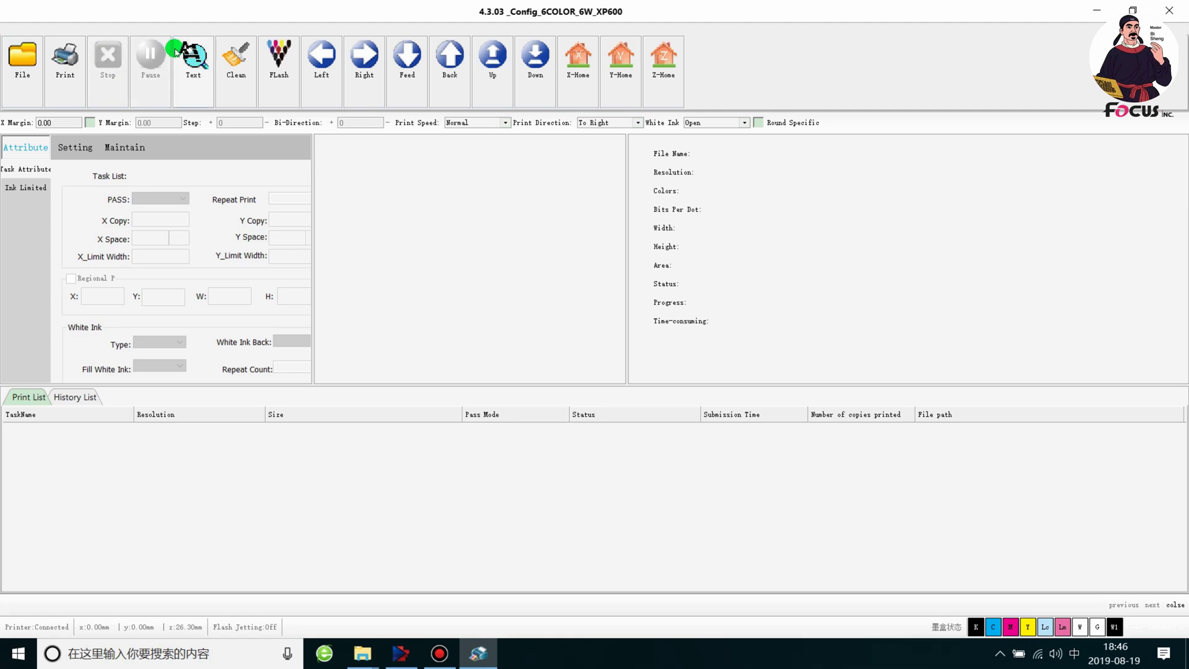
click(194, 59)
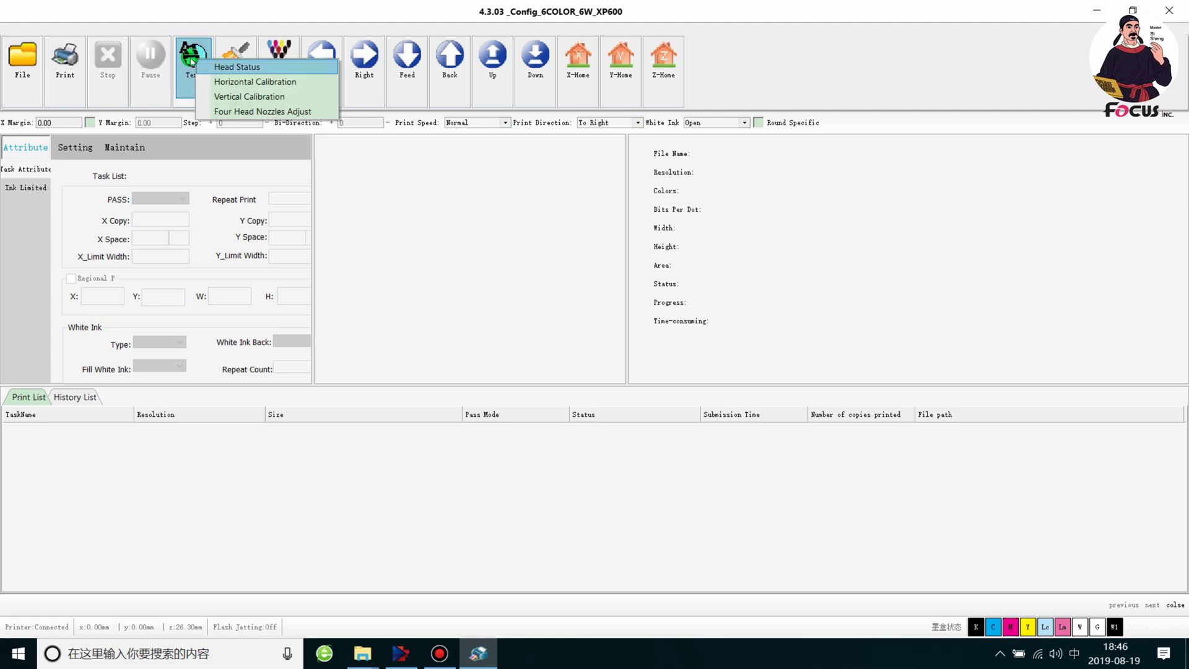
click(196, 17)
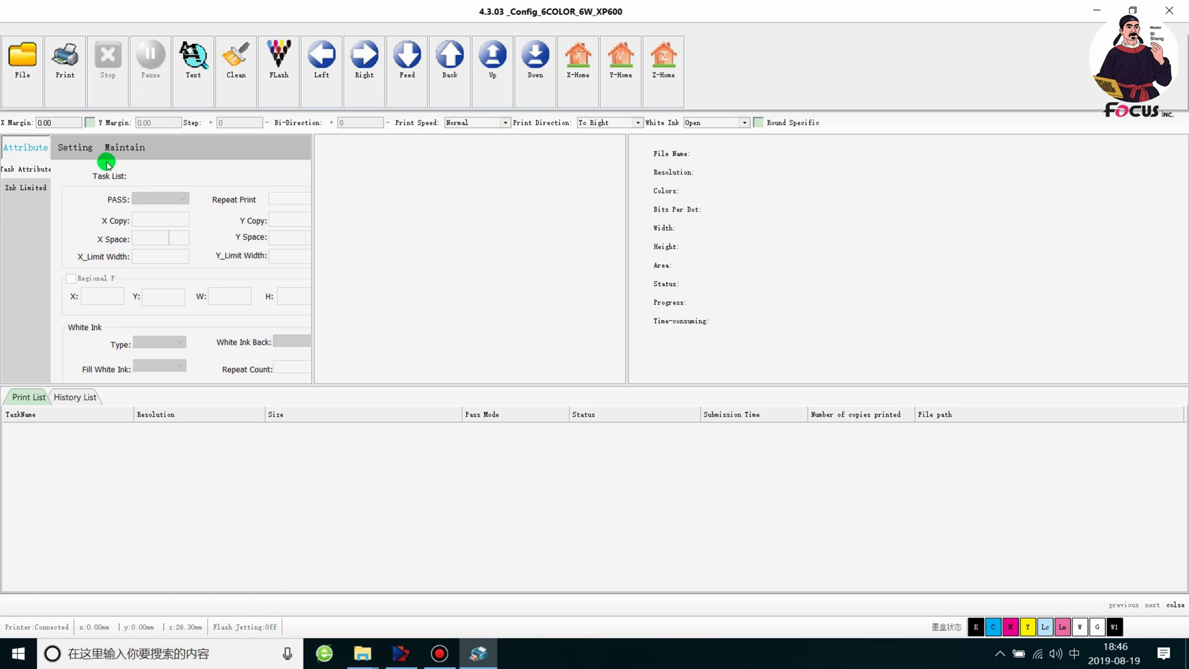
Display the printer parameter settings and enlarge their area vertically to show the Flash Time and Fill Ink options.
click(76, 148)
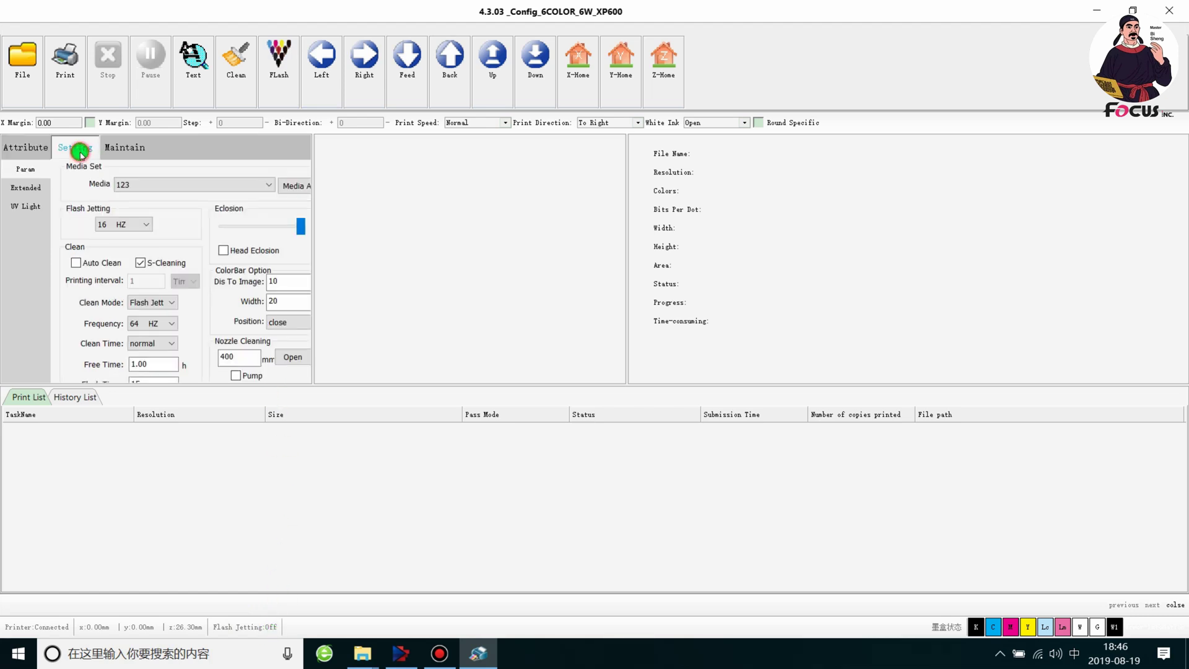
click(119, 225)
click(126, 226)
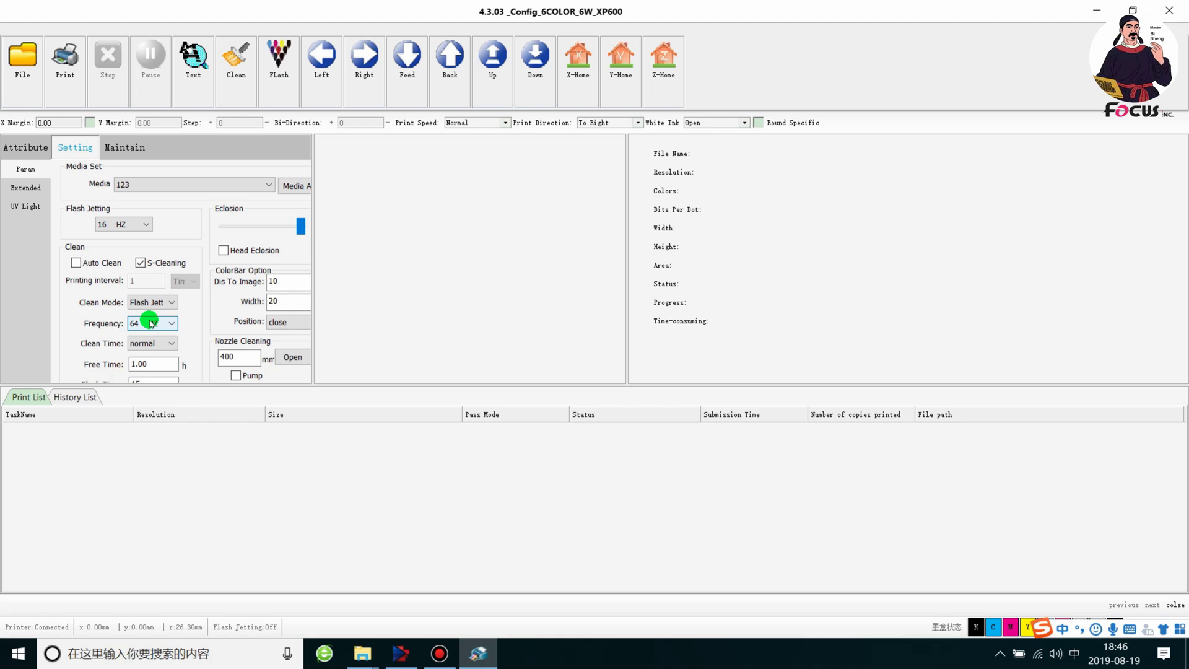
click(115, 227)
click(129, 263)
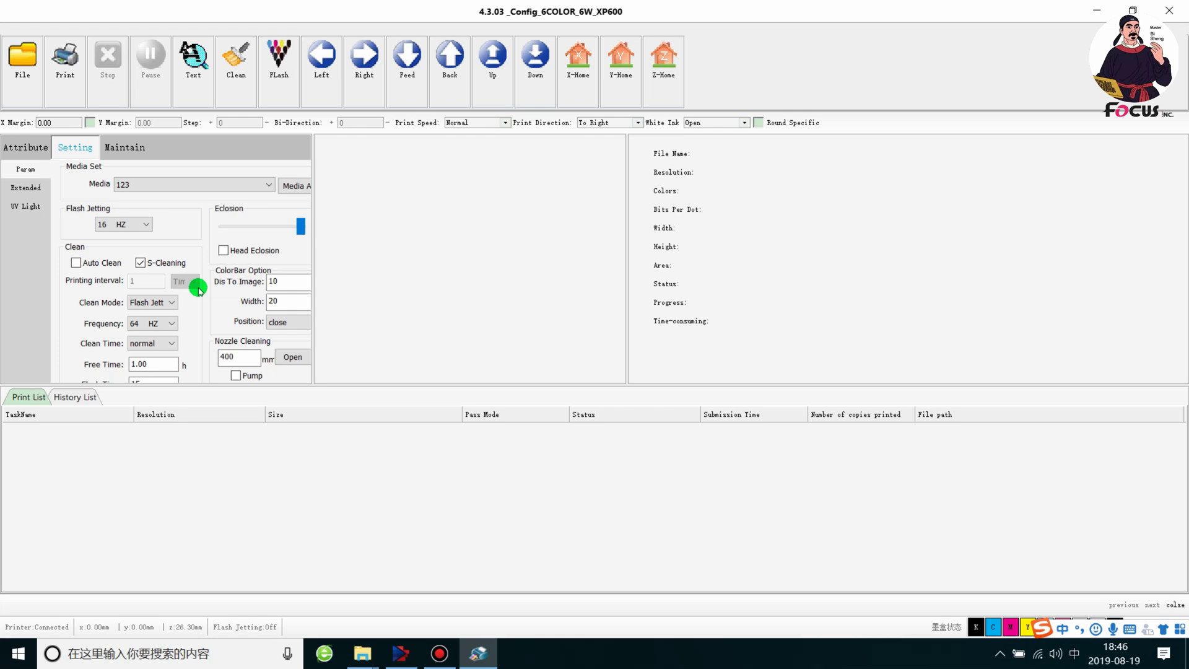
drag(213, 385, 235, 455)
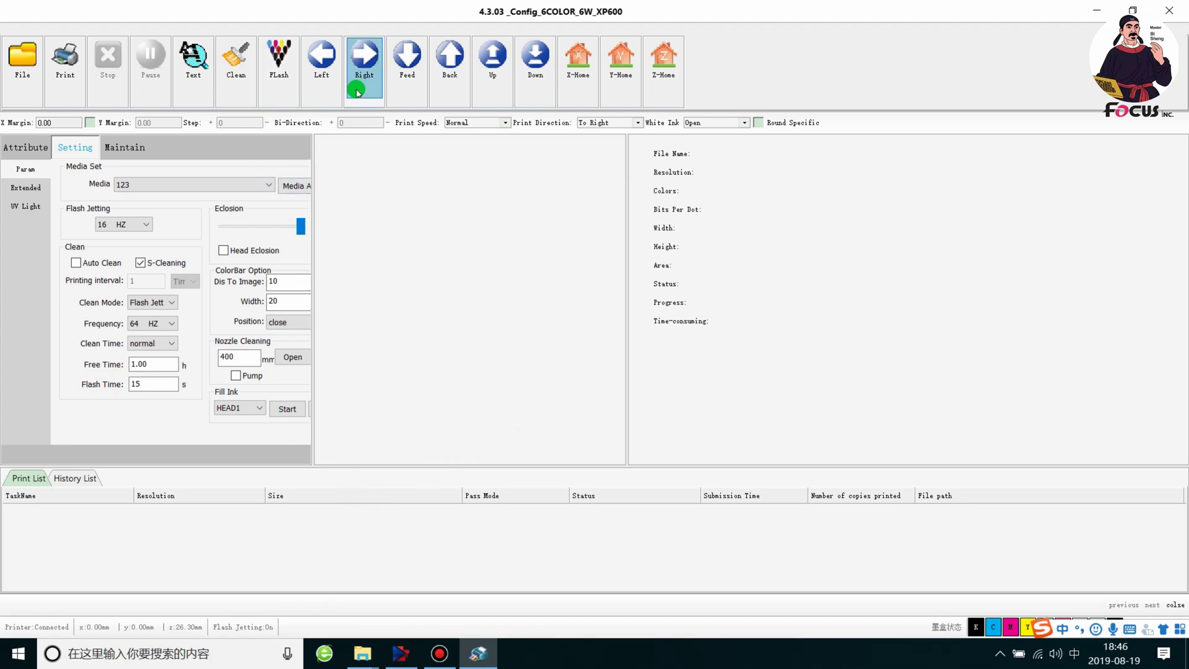
Examine the flash jetting status and the commands for moving and homing the printer axes.
click(263, 638)
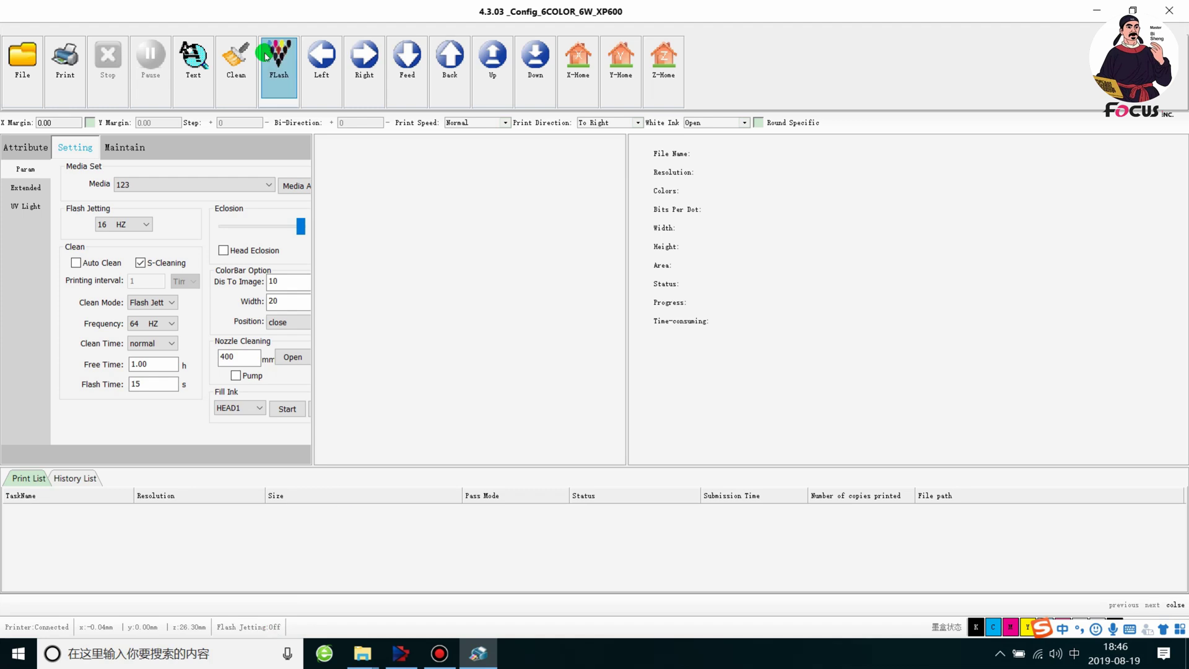
click(322, 74)
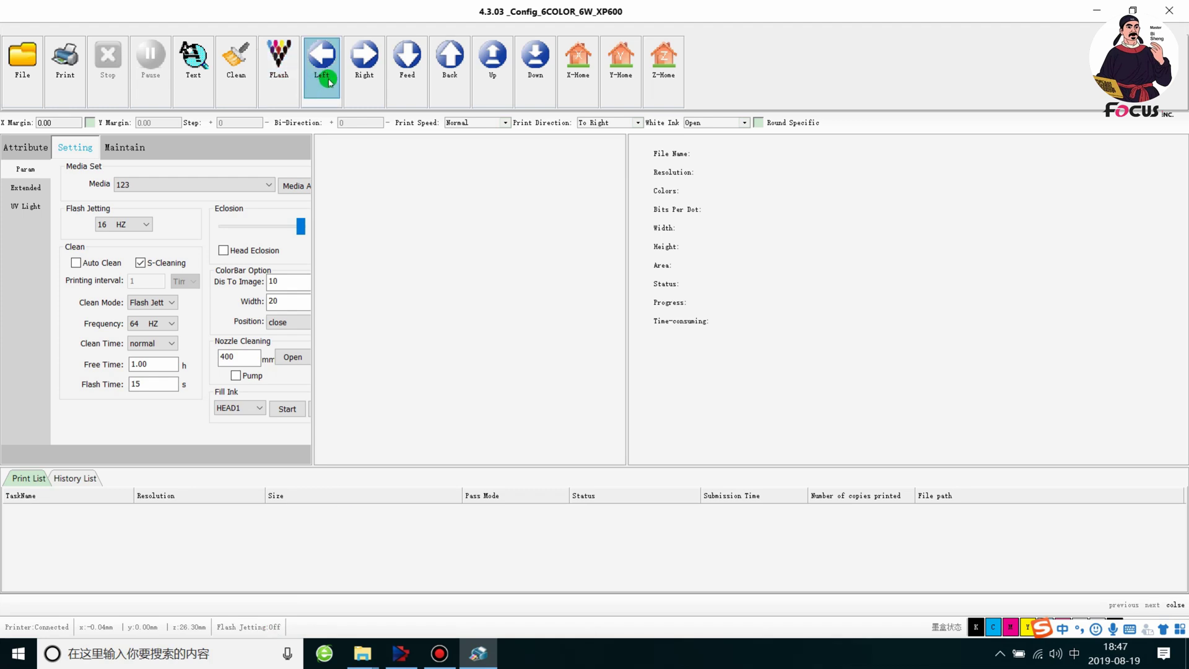
click(369, 78)
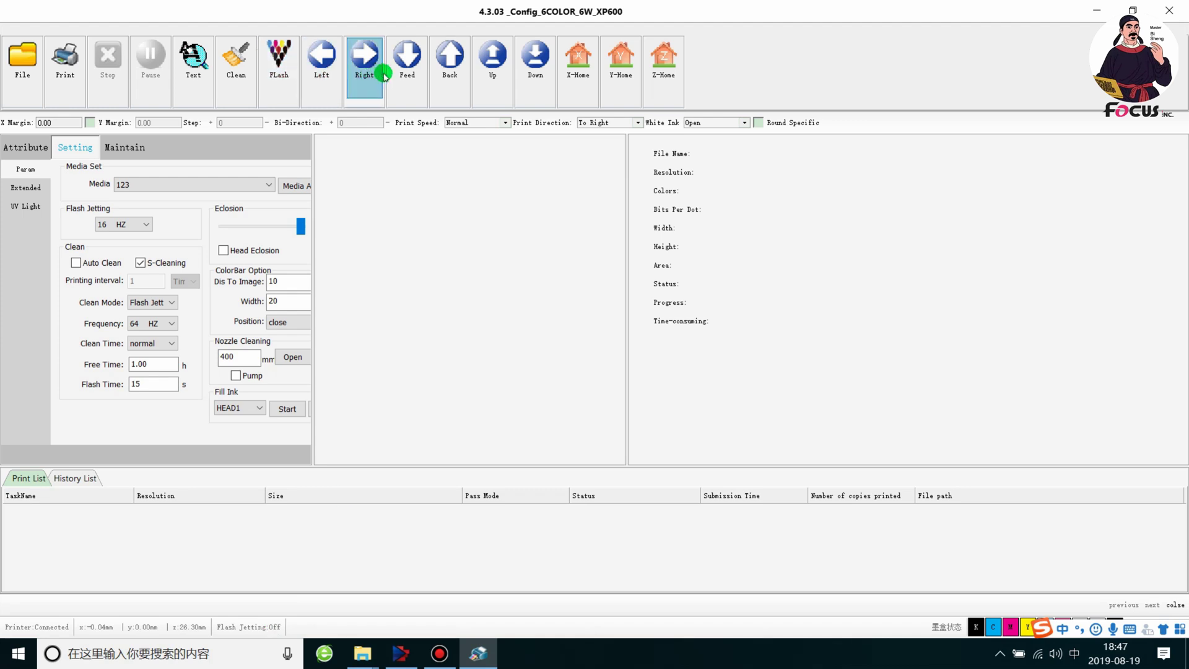
click(411, 78)
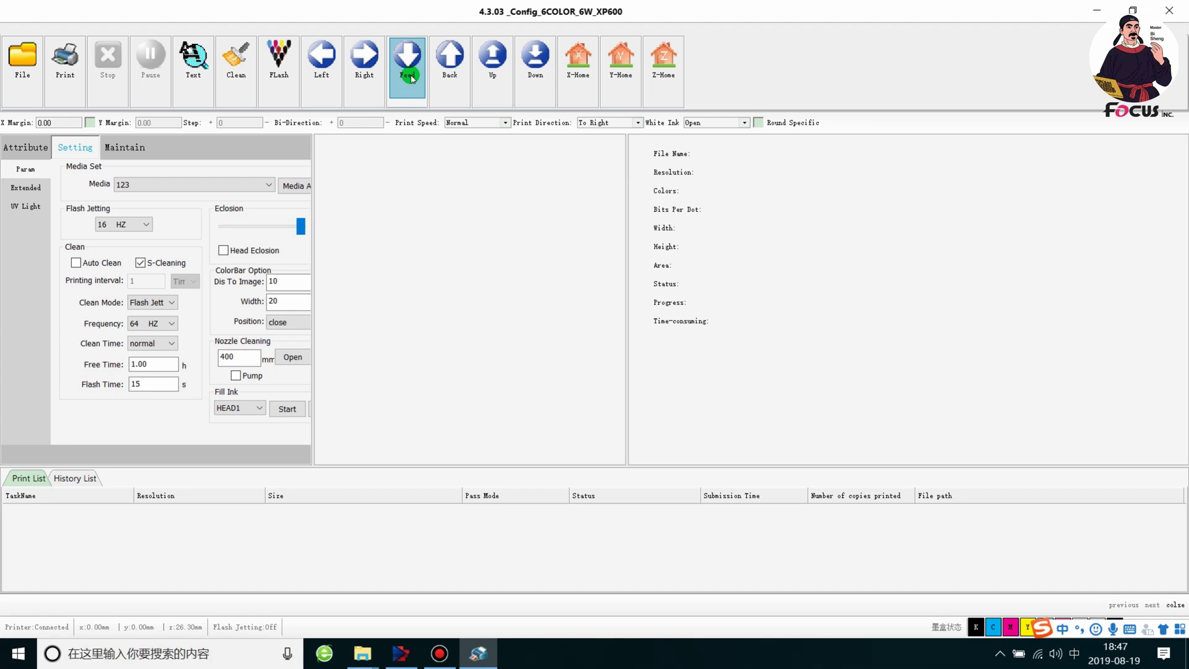
click(448, 87)
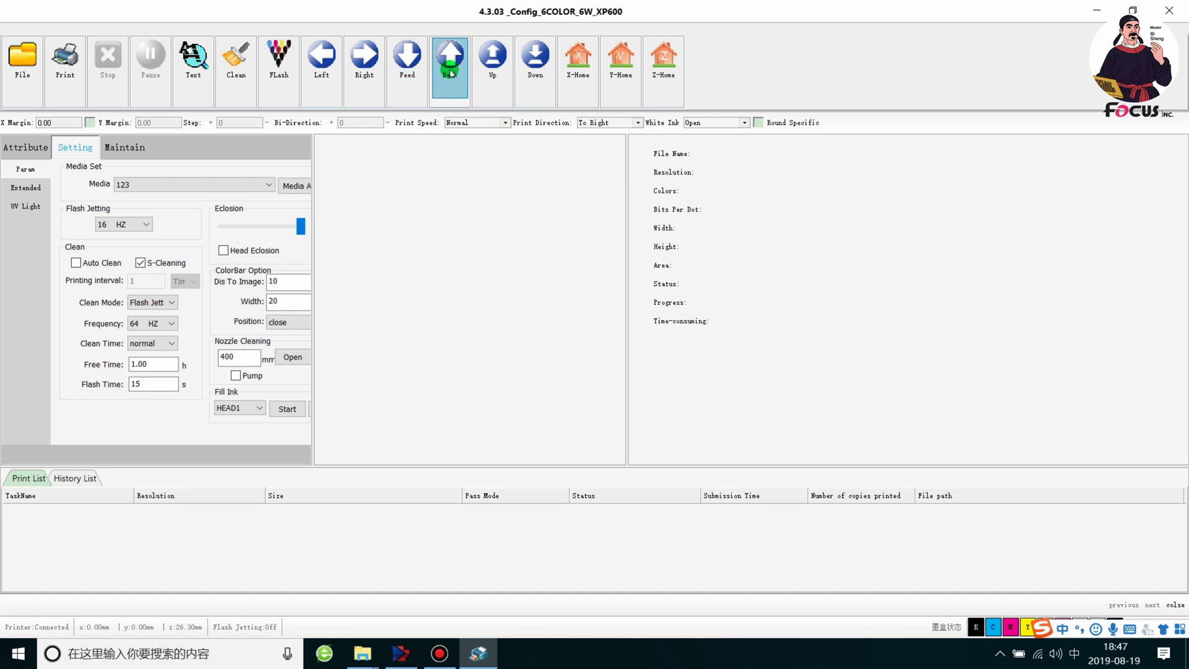
click(492, 77)
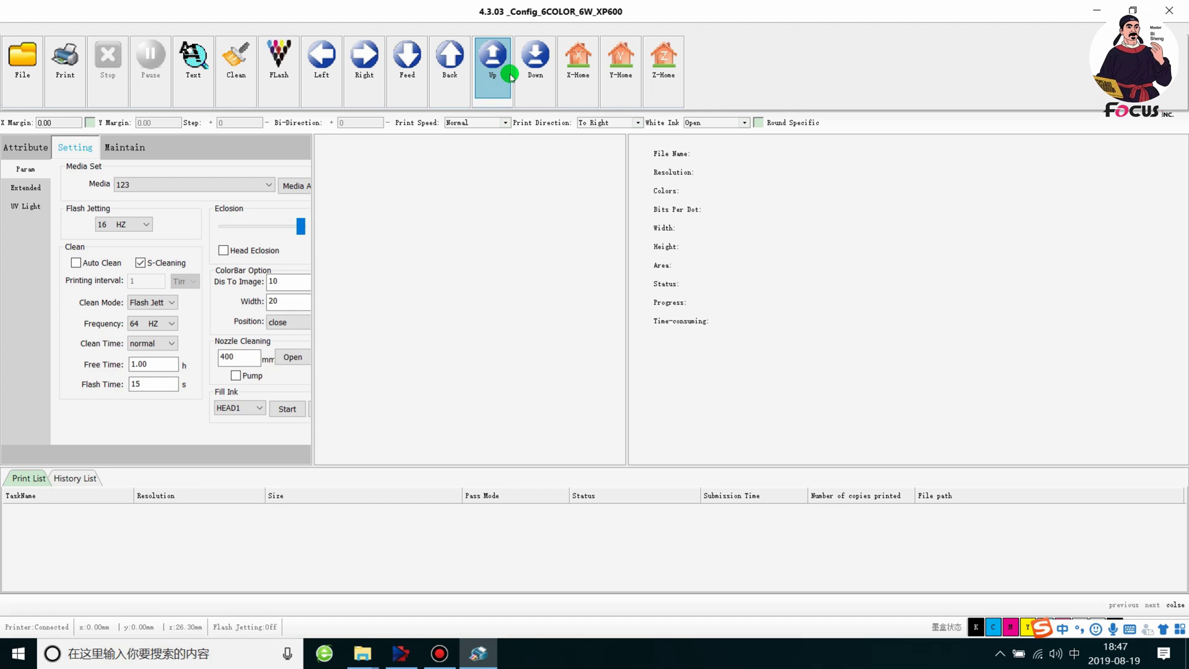
click(501, 80)
click(505, 74)
click(578, 81)
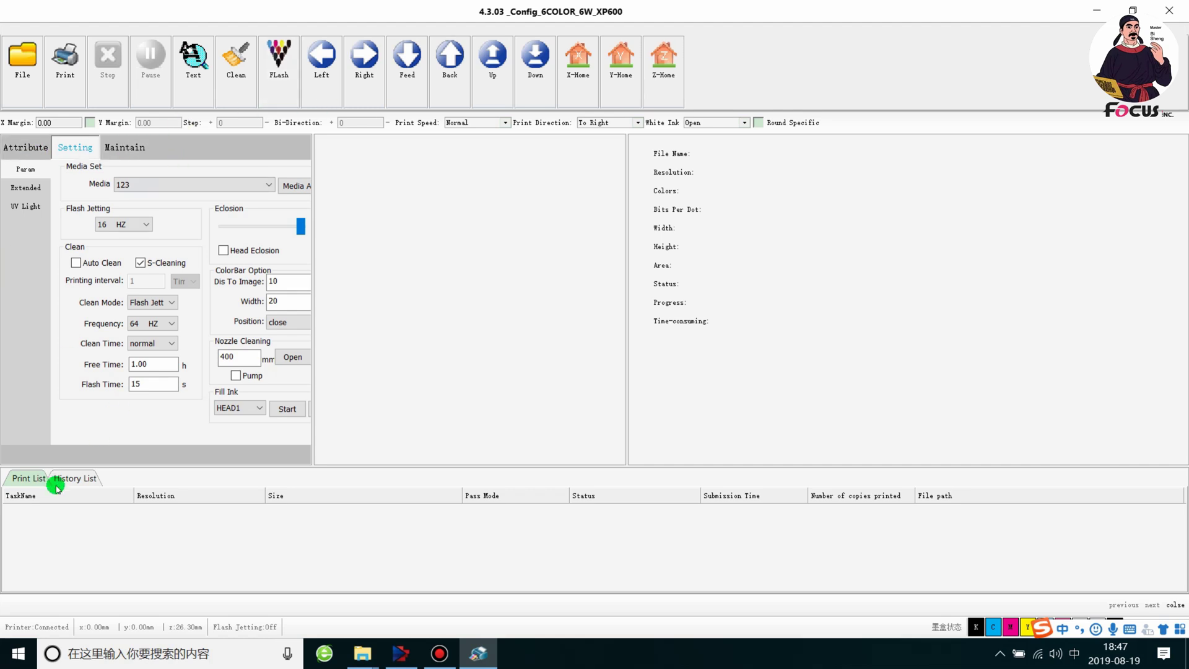
Widen the parameter settings area to show the complete Eclosion, ColorBar Option, Nozzle Cleaning and Fill Ink groups.
drag(127, 466, 127, 480)
click(24, 147)
click(62, 150)
click(40, 185)
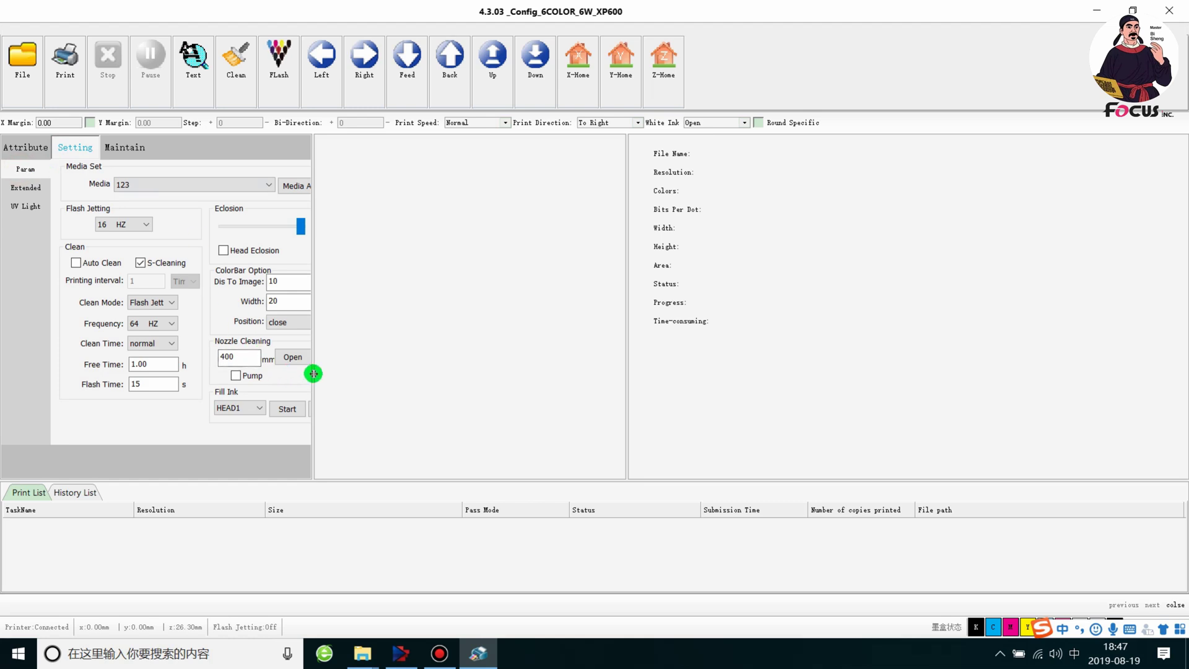
drag(313, 373, 387, 374)
Set the Fill Ink target to ALL print heads.
click(244, 408)
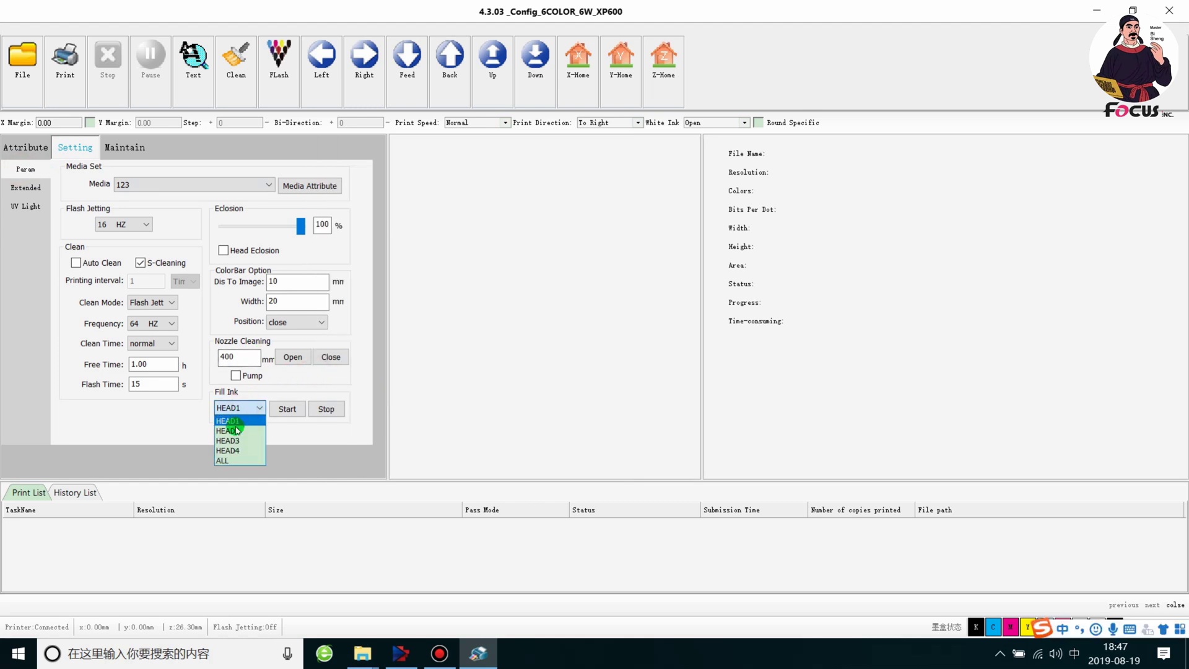
click(233, 409)
click(233, 409)
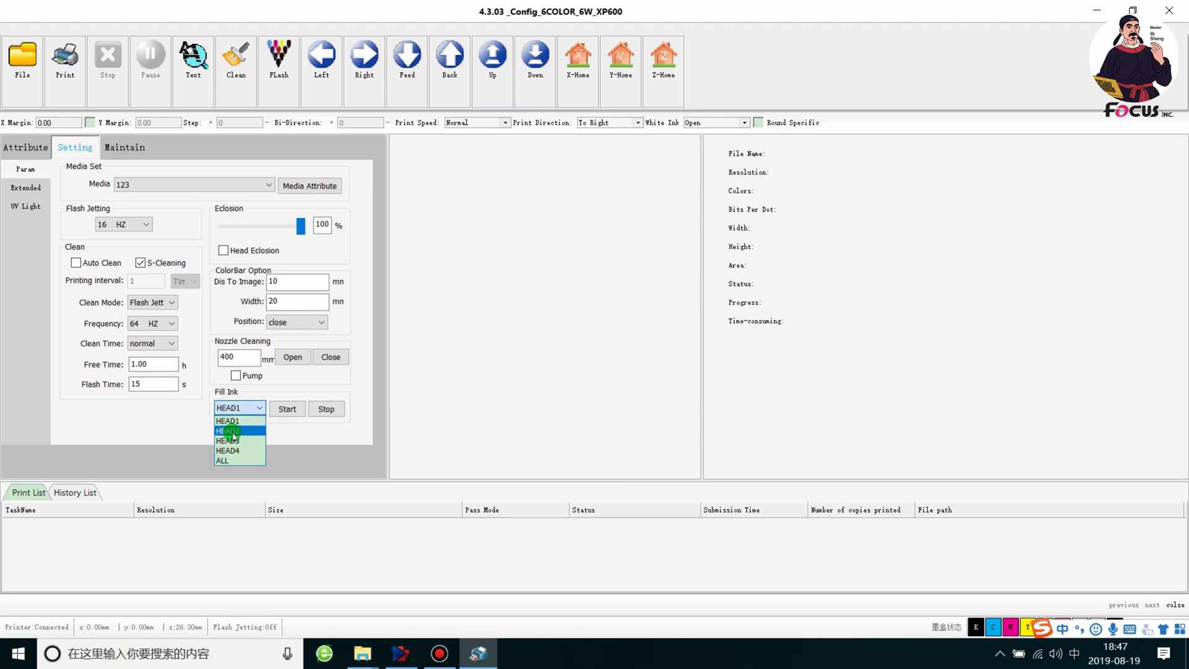
click(226, 460)
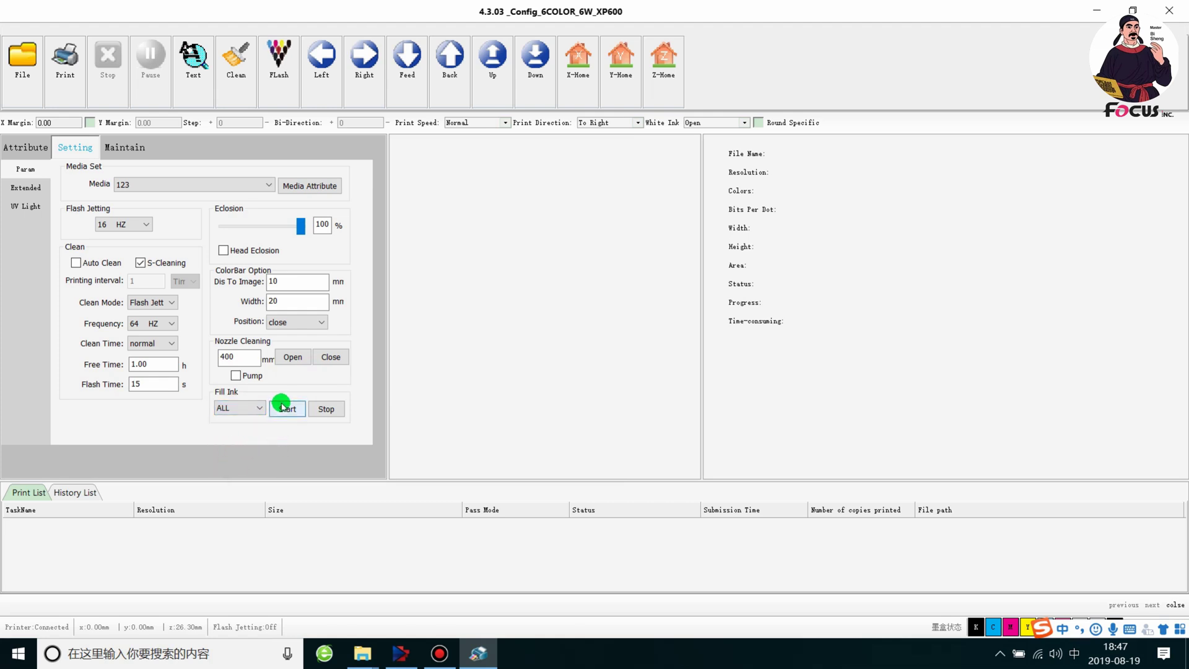
click(239, 408)
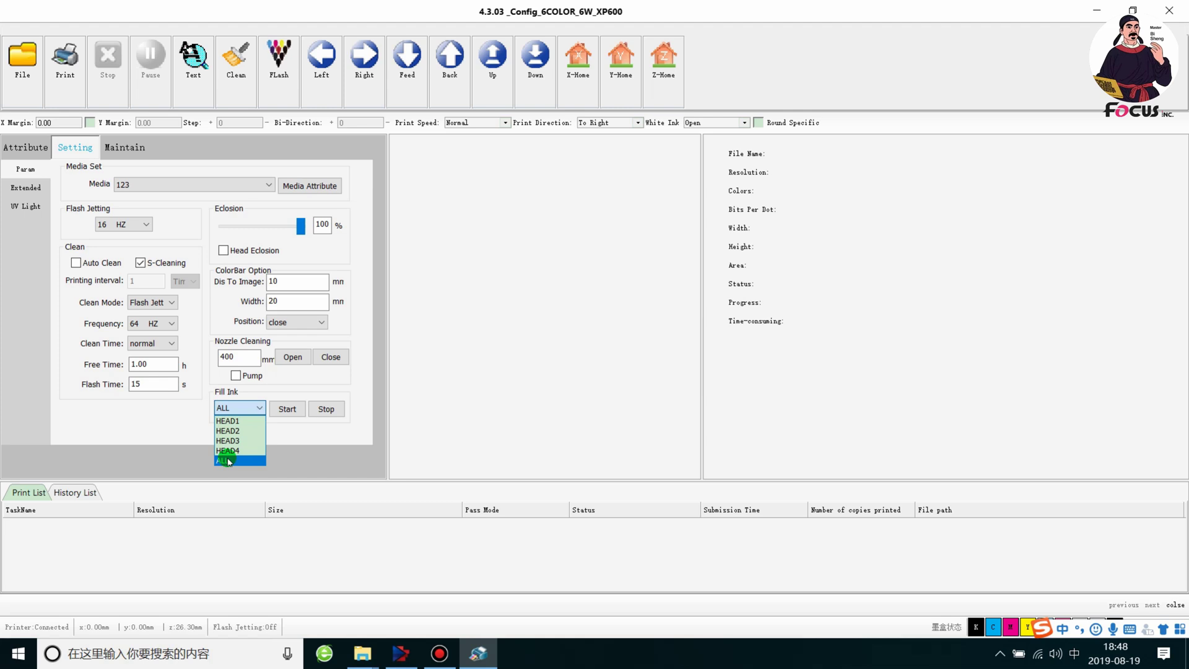
click(220, 462)
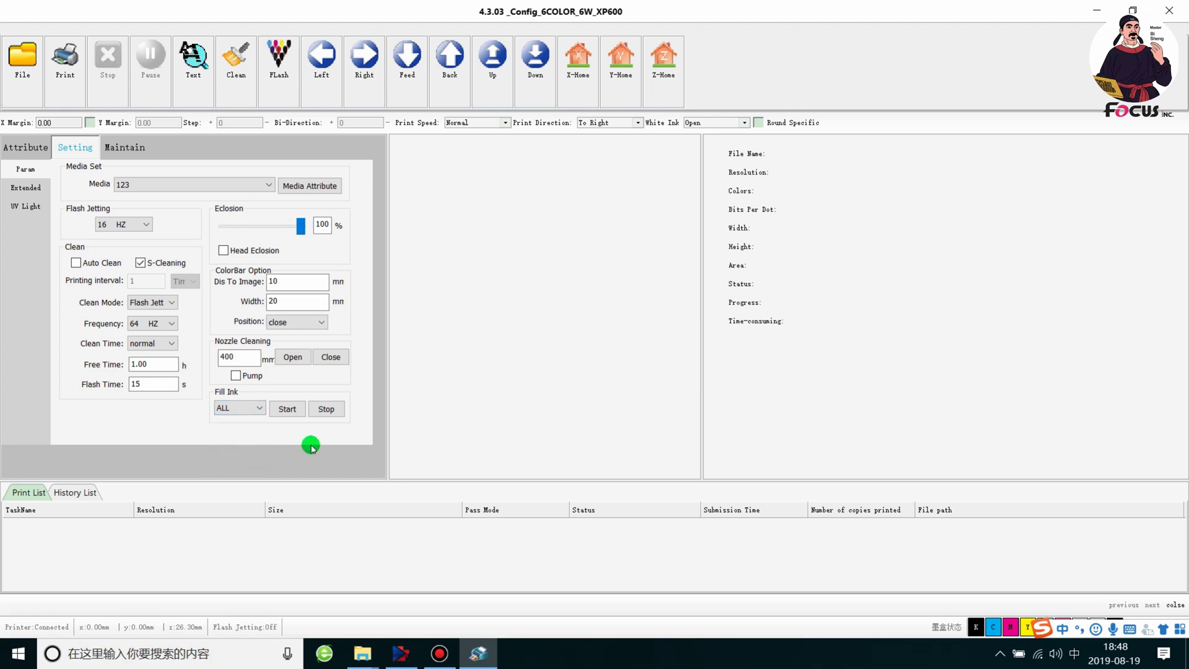
Start the ink filling for all print heads, and stop it again.
click(287, 409)
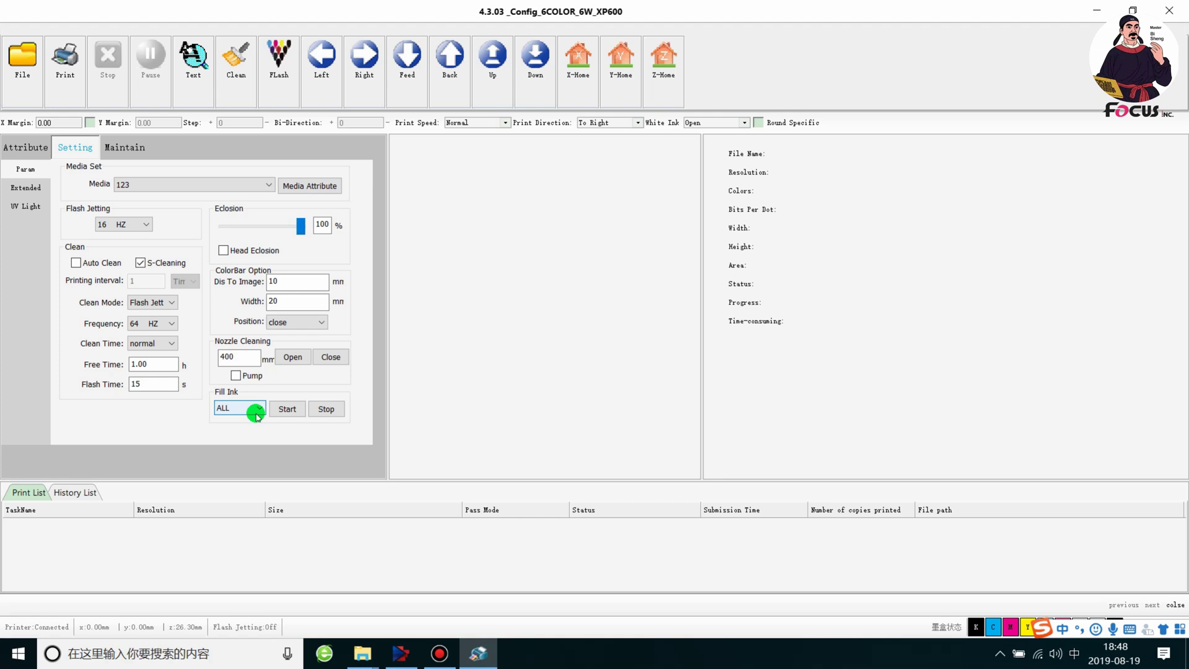
click(287, 410)
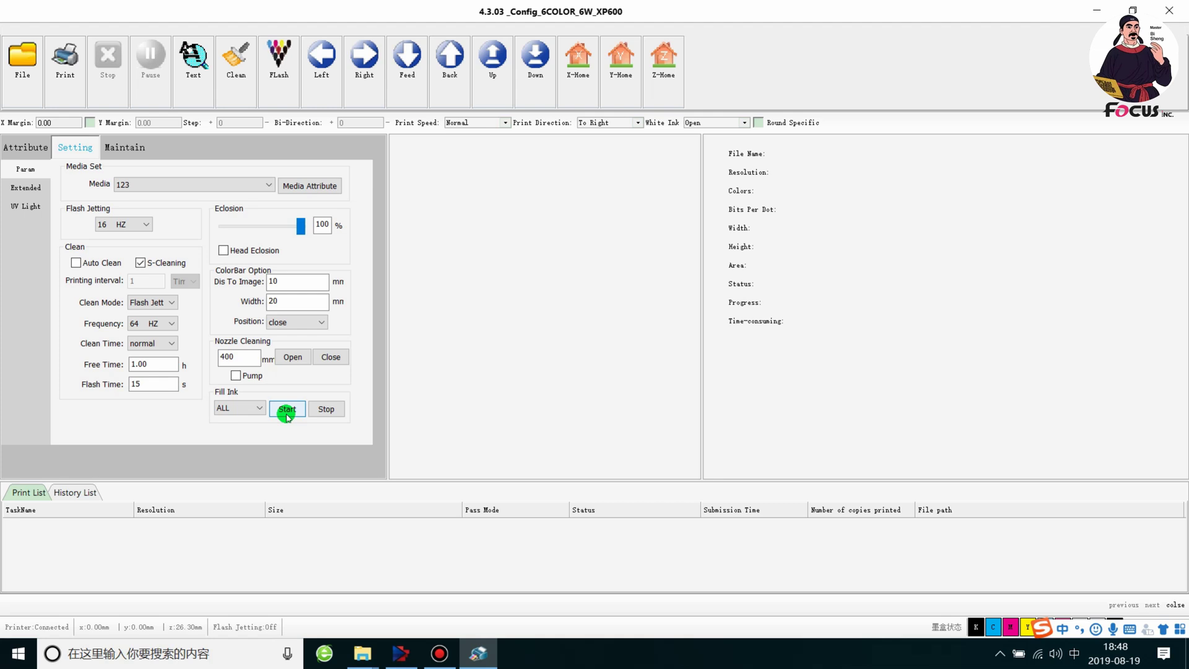
click(328, 411)
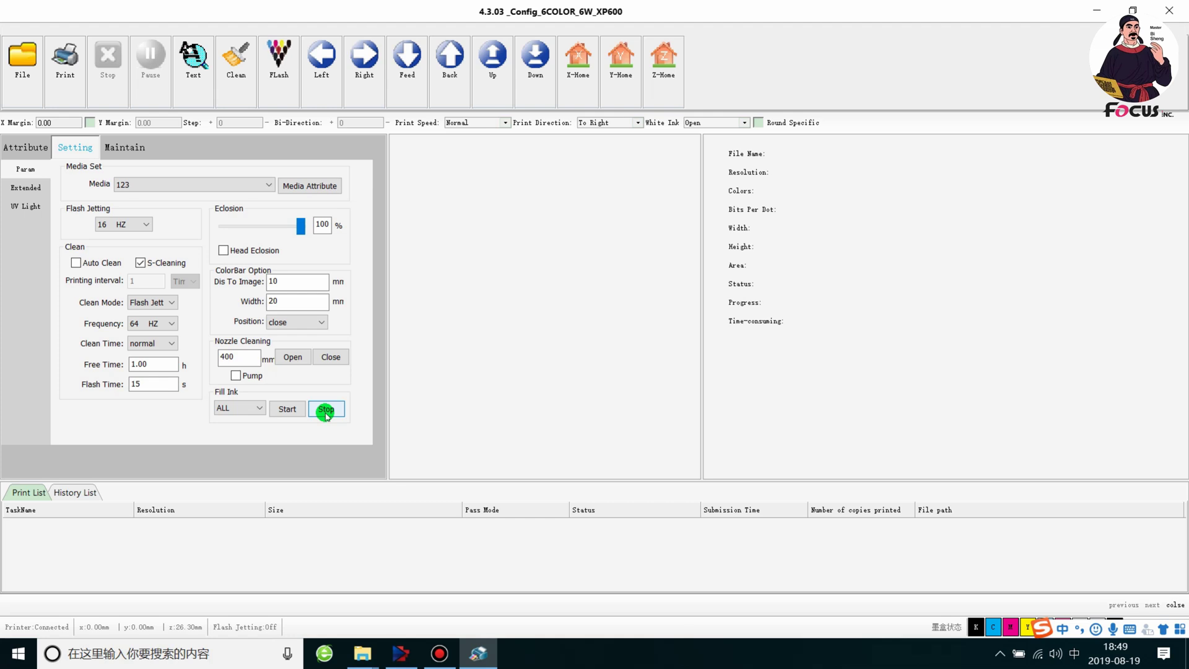
click(288, 409)
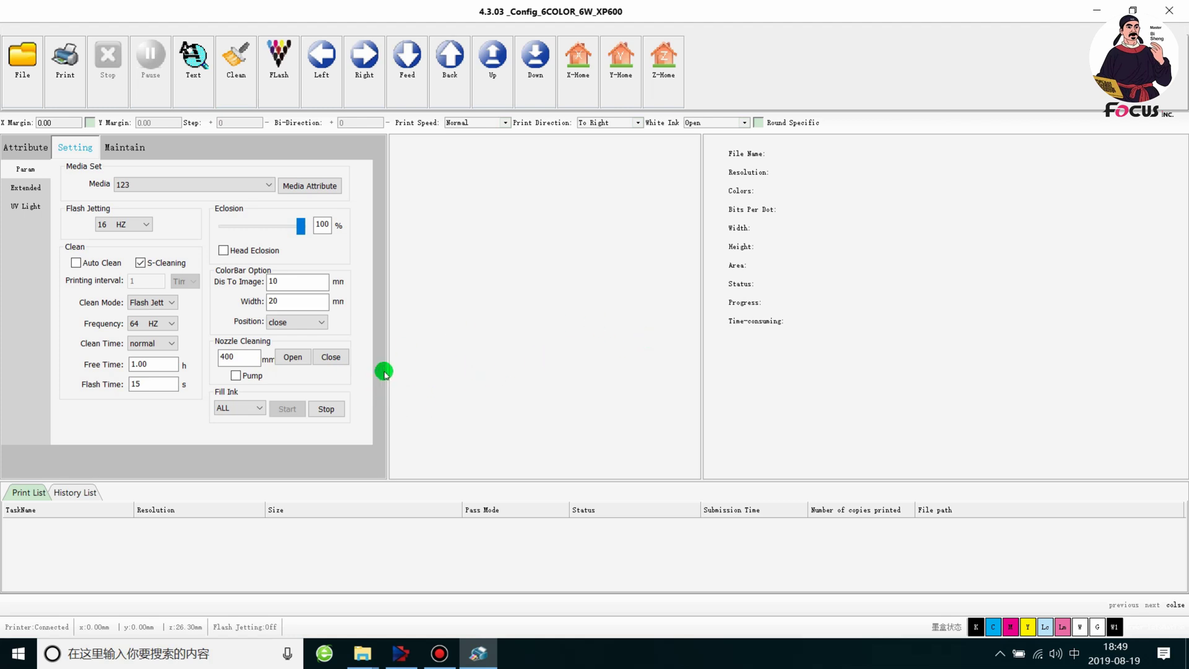
click(327, 409)
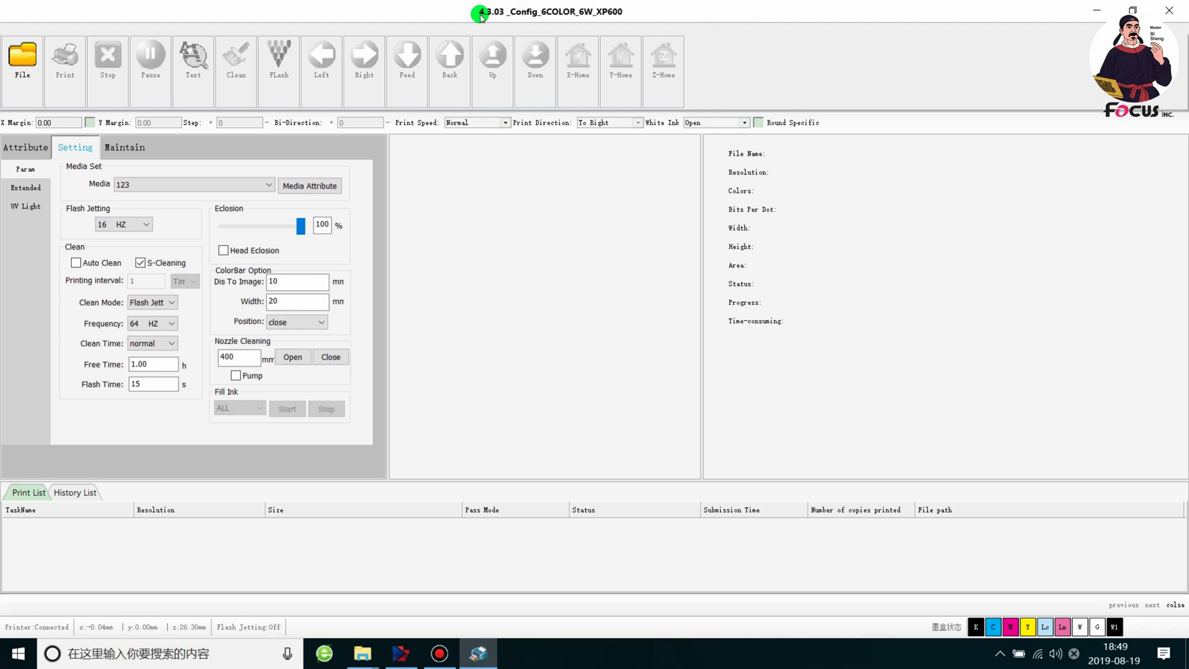
mouse_move(440, 651)
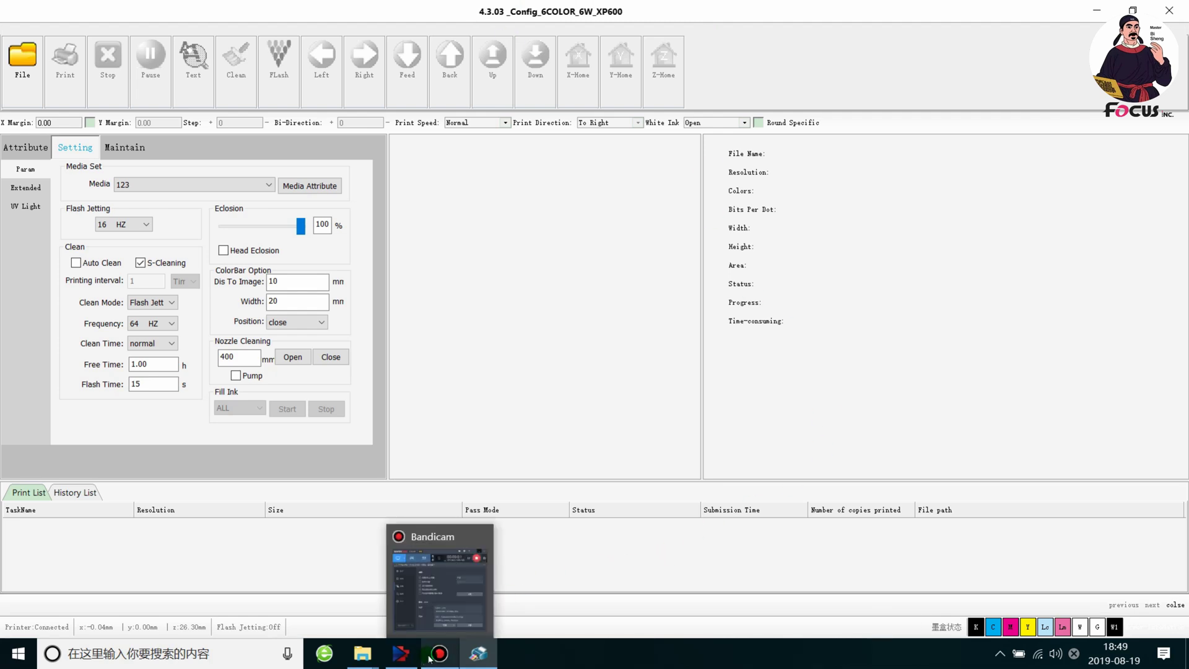
click(470, 615)
click(791, 249)
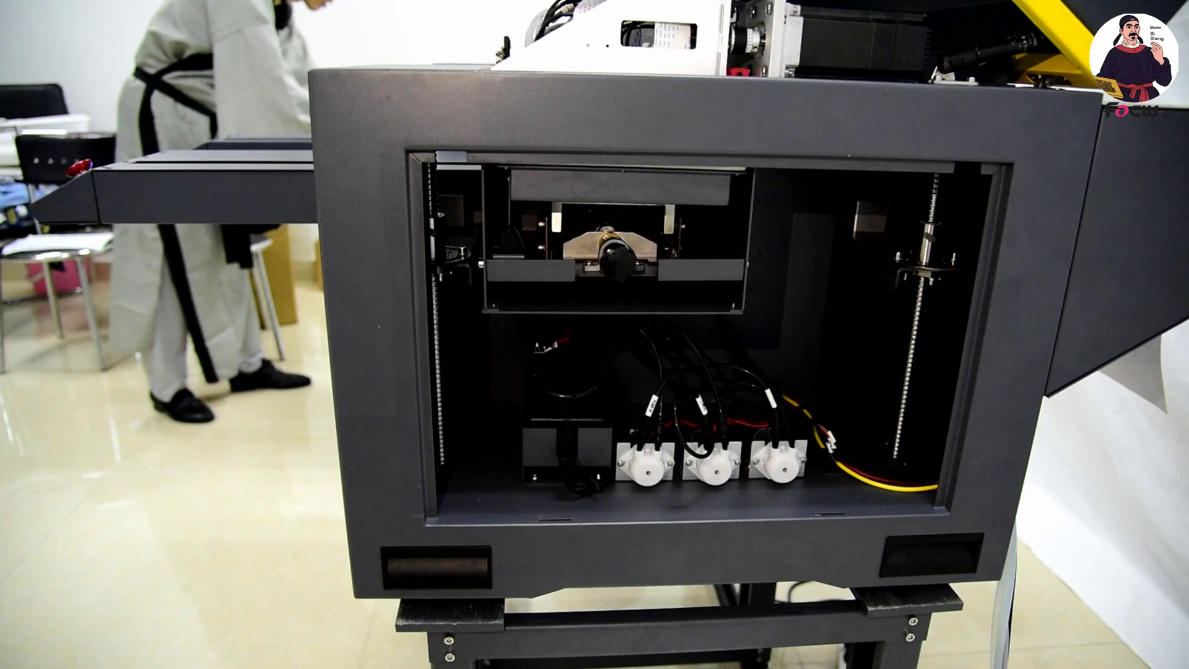